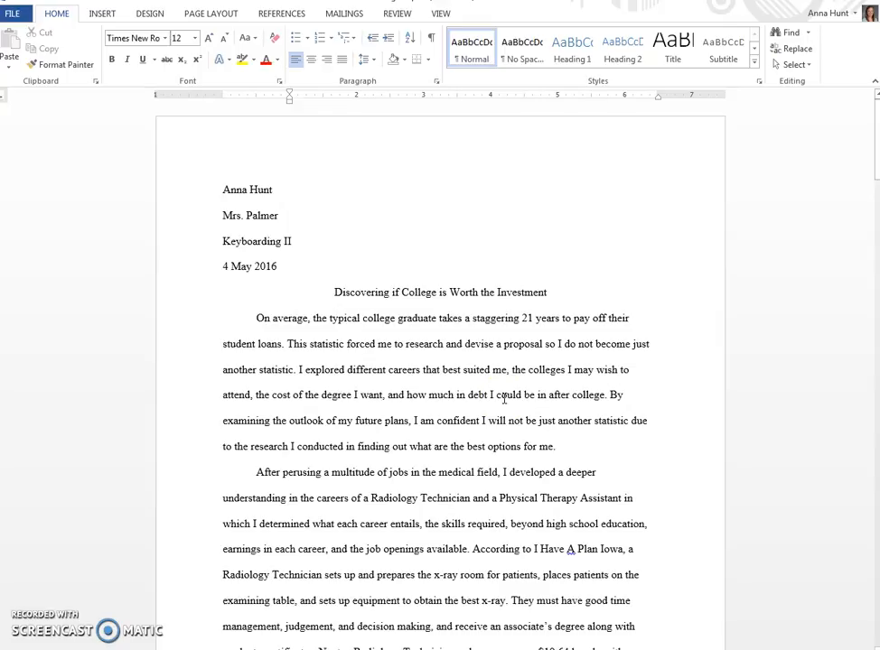
Step: Look at the page number styles offered for the top of the page without inserting one
scroll(504, 398, down, 7)
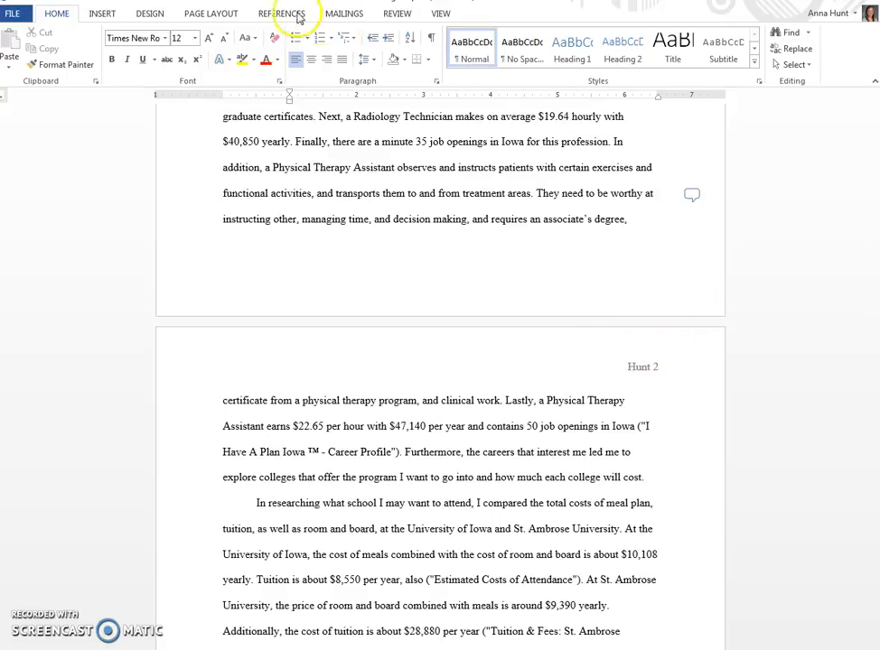
click(112, 14)
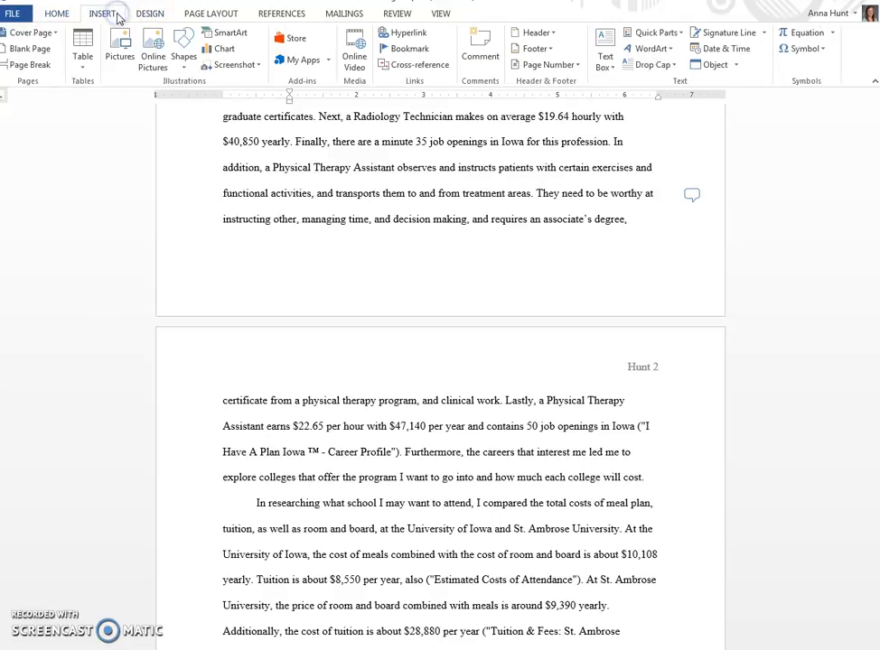
click(564, 65)
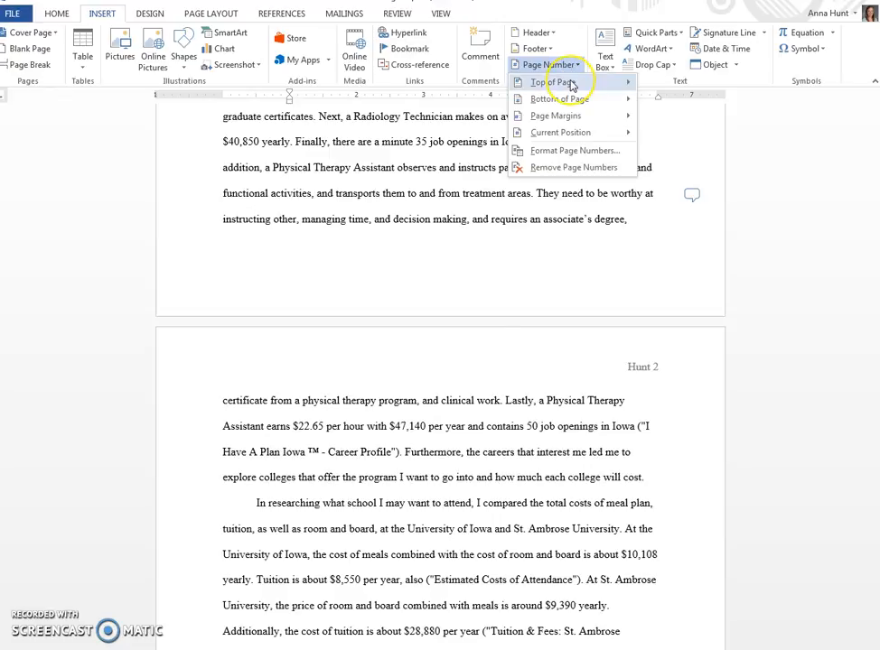
mouse_move(573, 87)
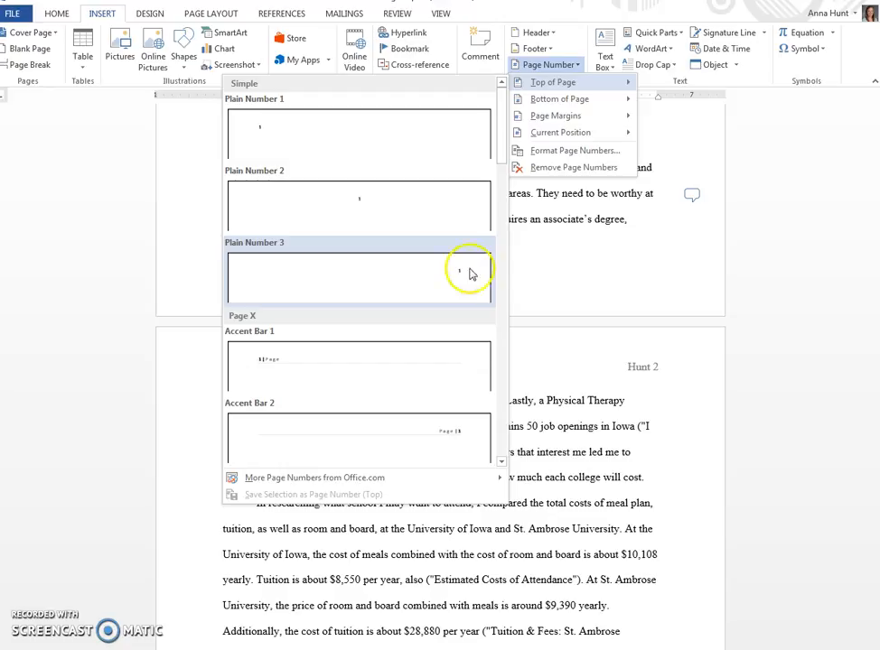
click(664, 392)
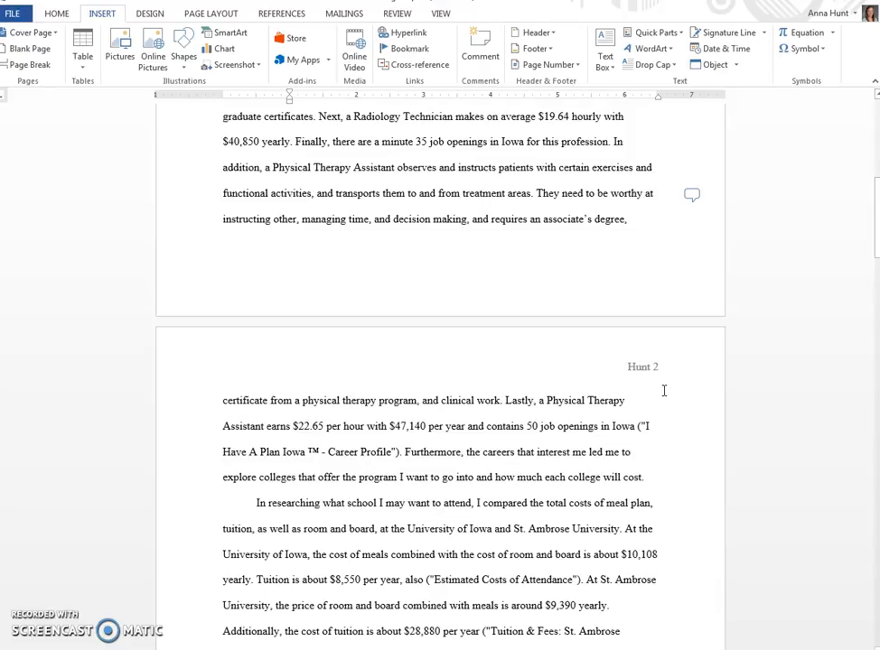
Step: Open the page 2 header for editing and select the surname and page number in it
double_click(632, 368)
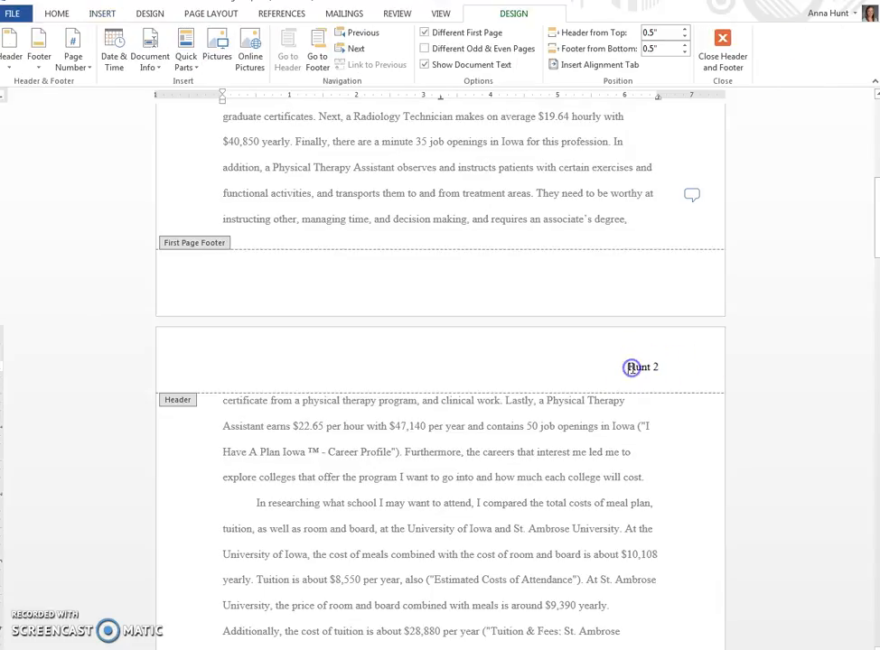
drag(625, 365, 659, 366)
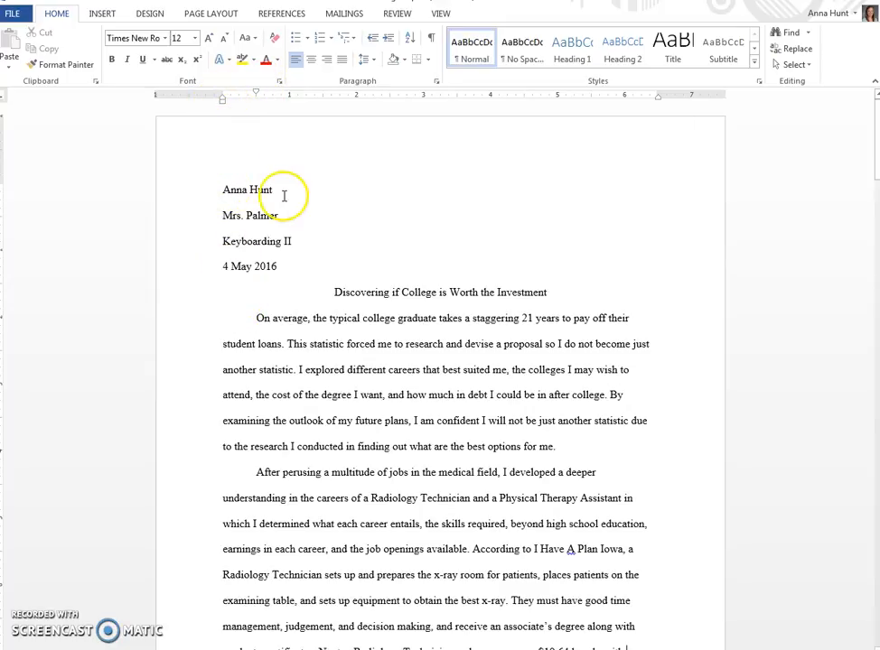
click(241, 216)
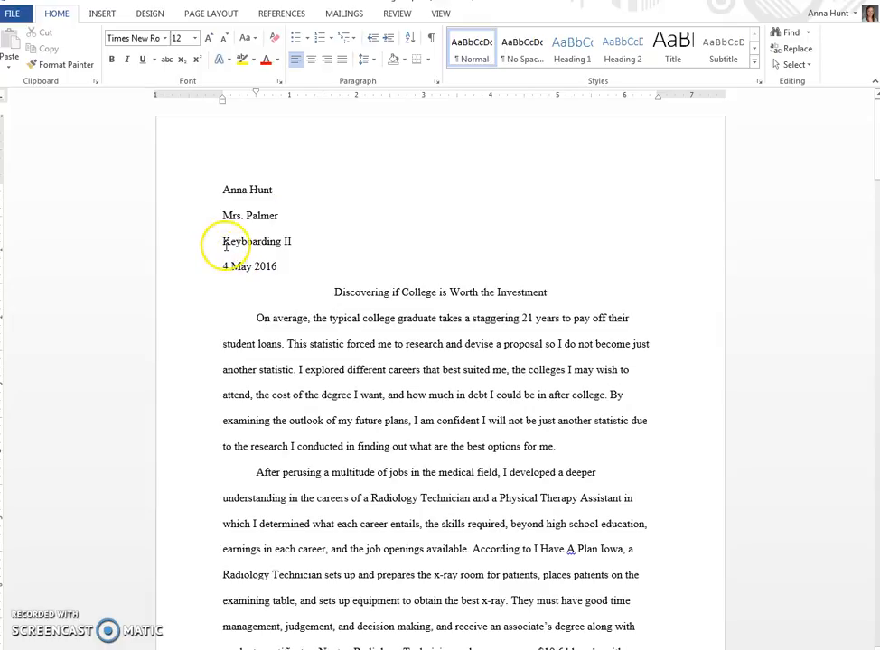
click(285, 267)
click(222, 268)
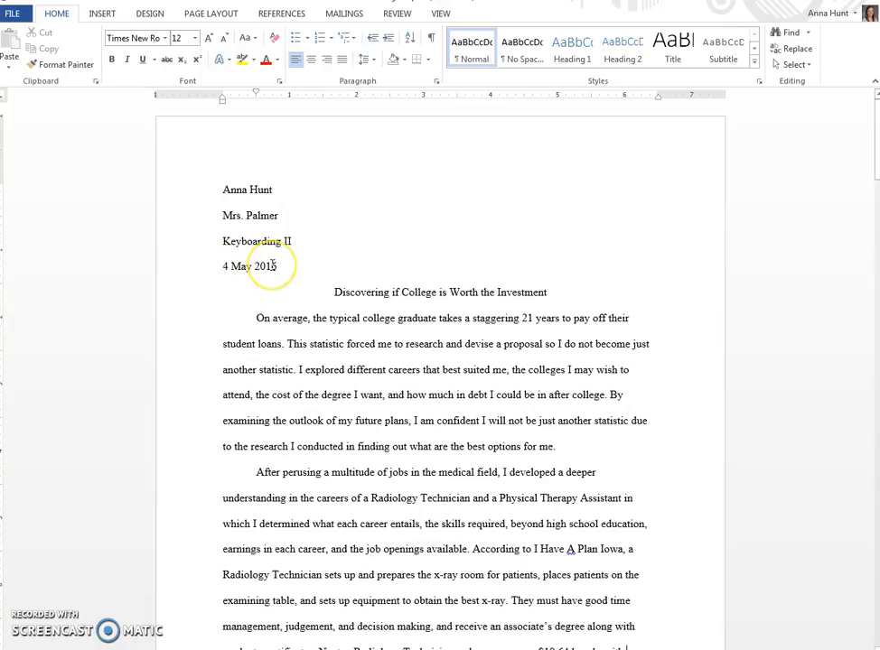
click(220, 262)
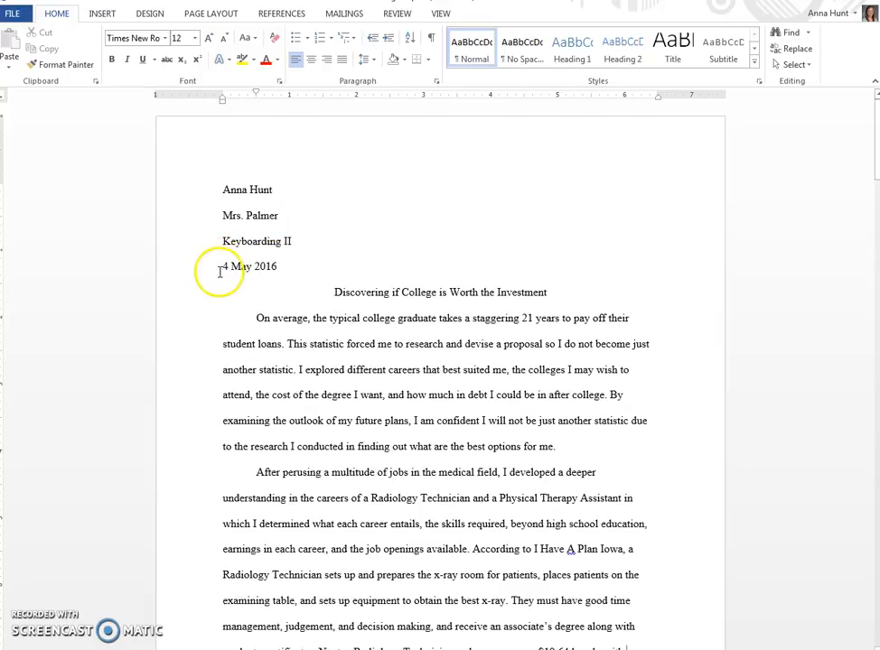
click(252, 268)
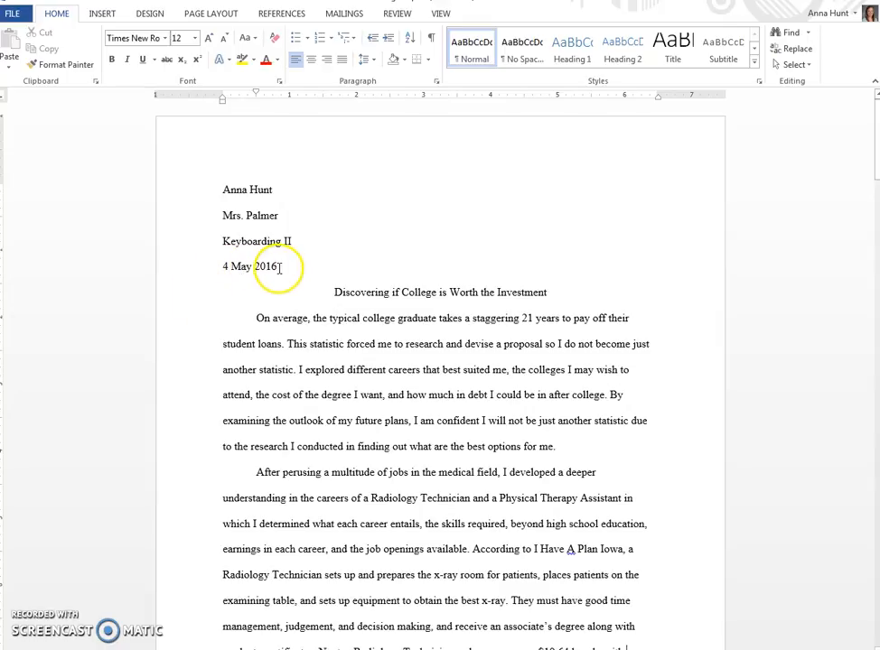
click(216, 352)
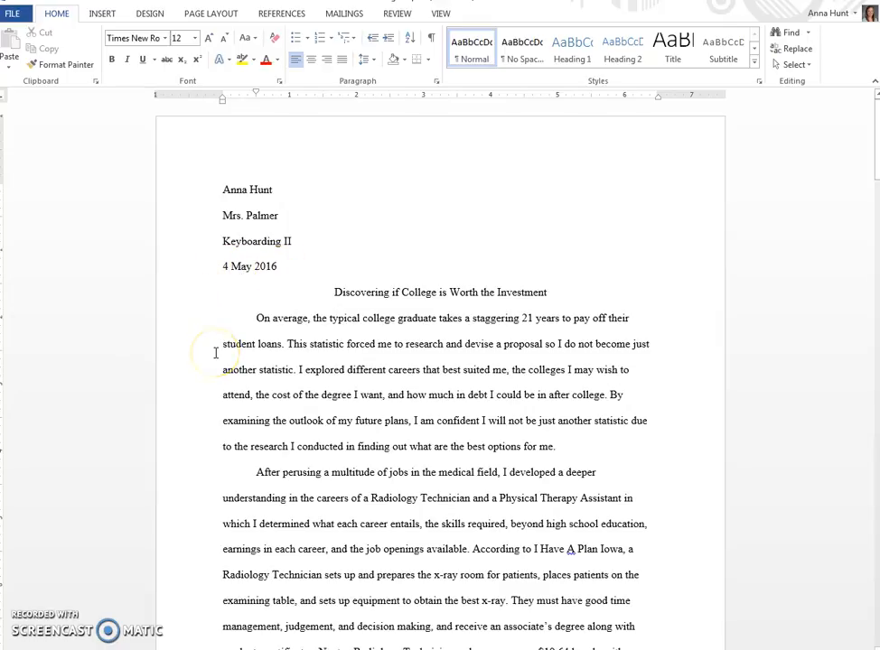
click(294, 336)
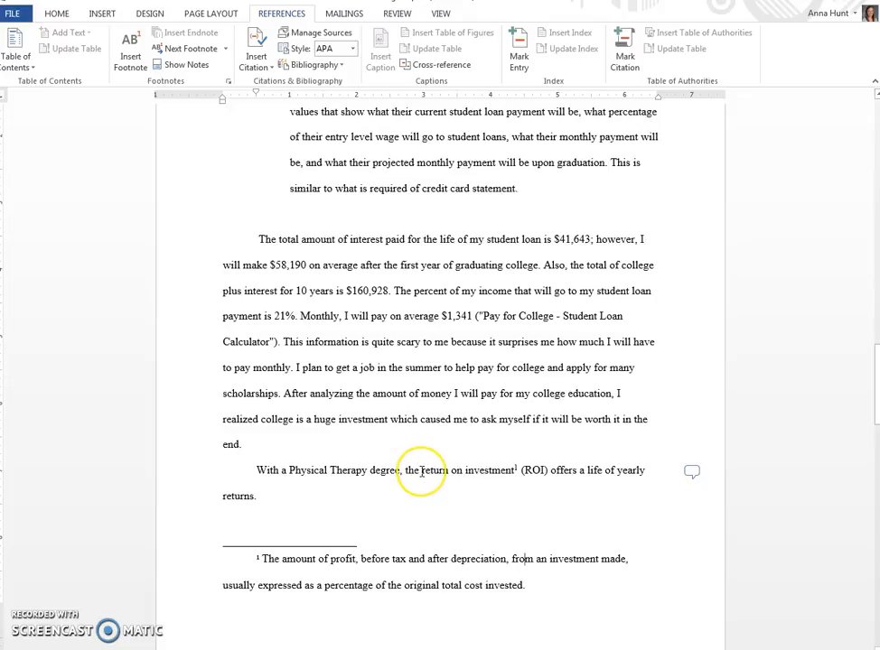
Step: Select "return on investment" in the Physical Therapy degree paragraph and examine its footnote at the end of page 3
drag(421, 471, 497, 475)
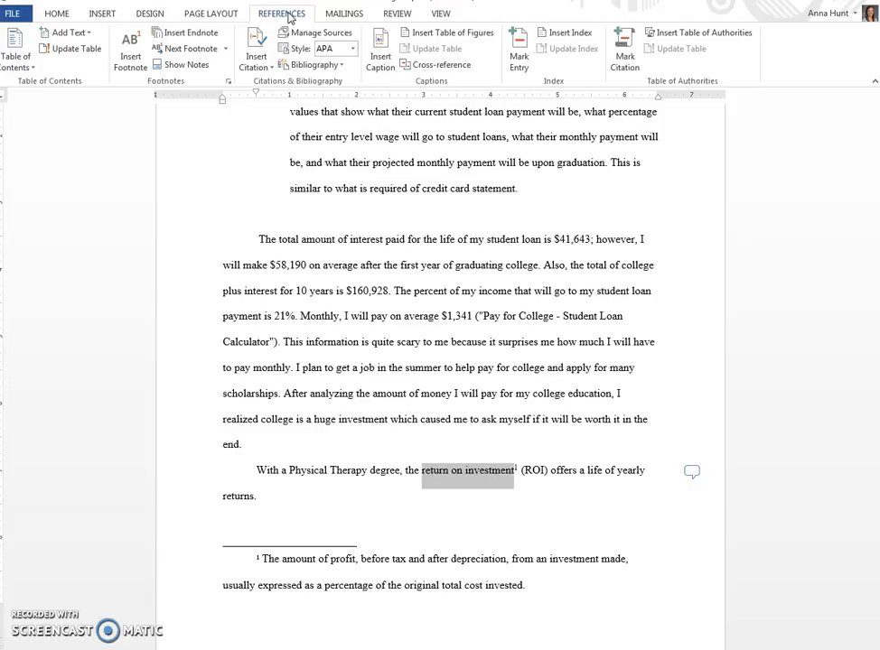
click(129, 58)
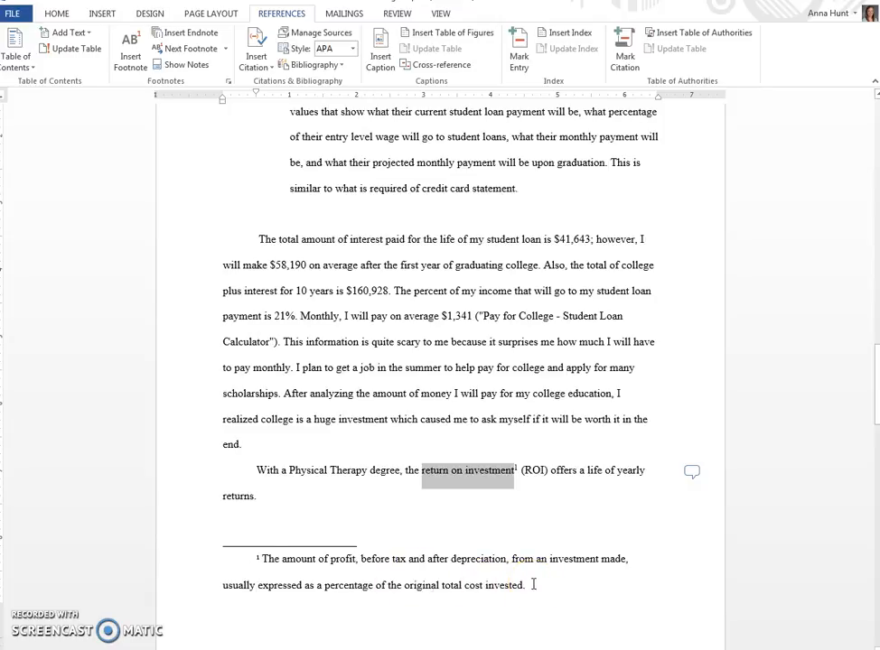
scroll(533, 585, down, 3)
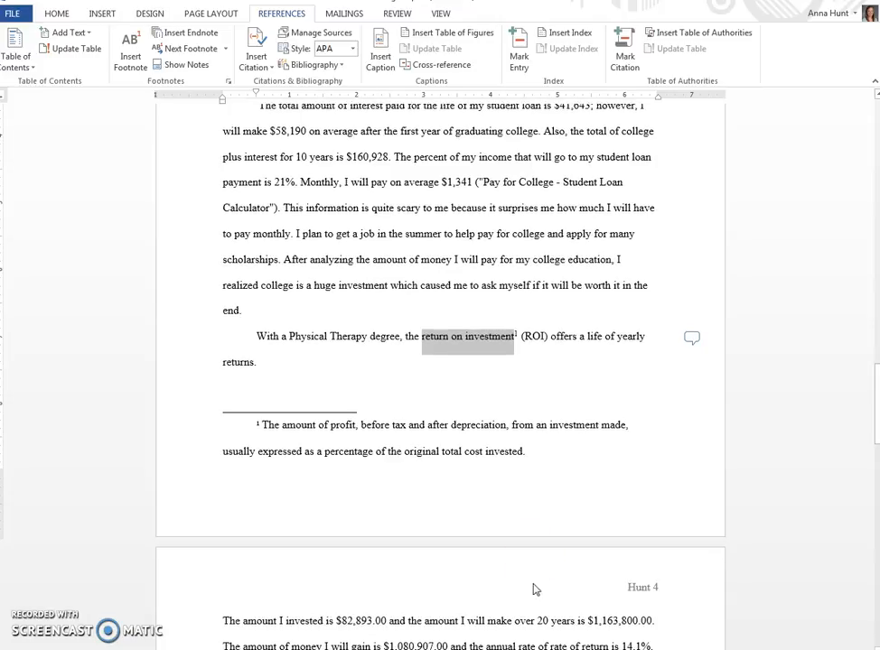
click(527, 450)
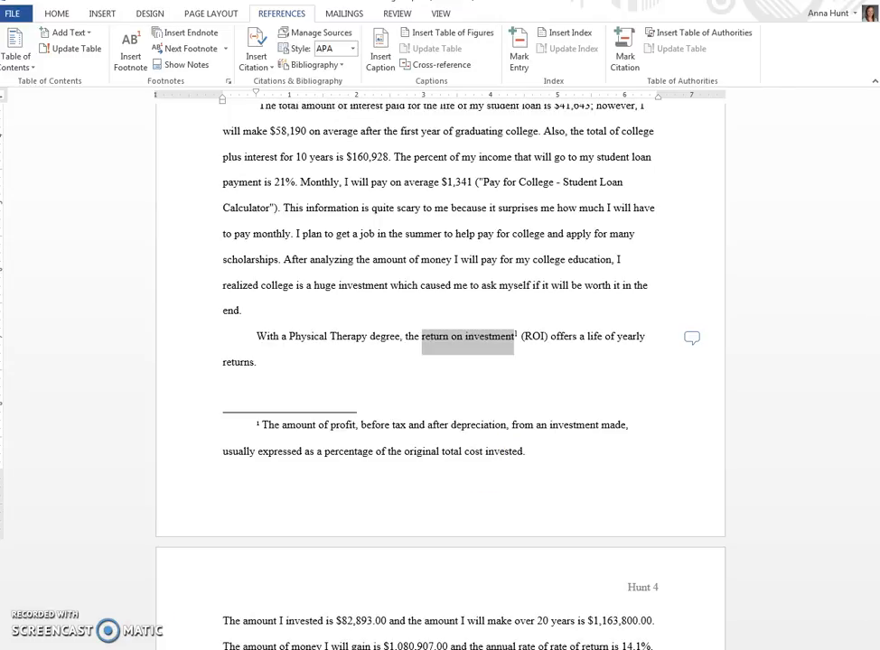
Step: Examine the indented block quotation on page 3, selecting it from "All college students" through "credit card statement."
scroll(487, 471, up, 4)
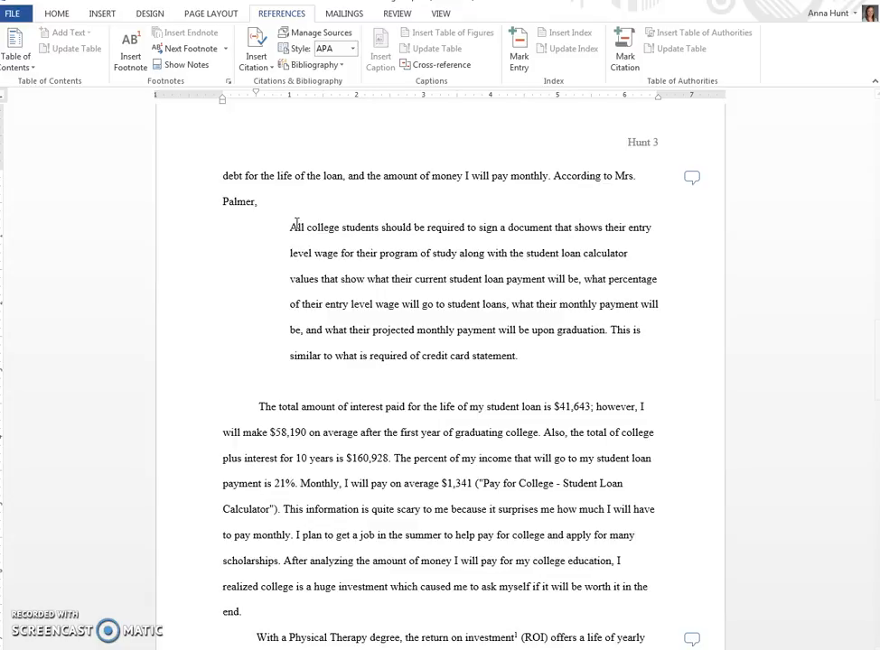
click(259, 203)
click(288, 236)
click(293, 239)
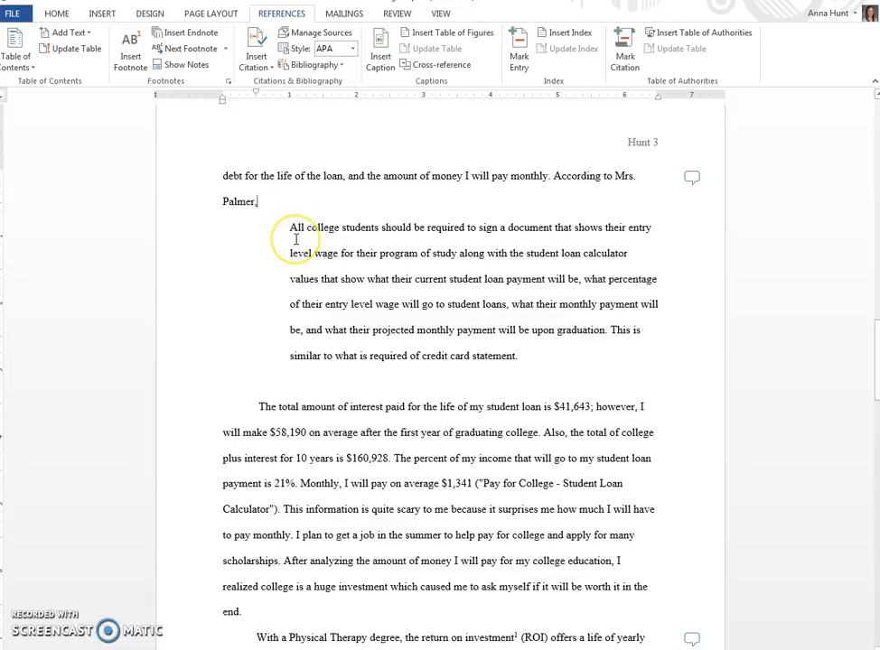
click(291, 229)
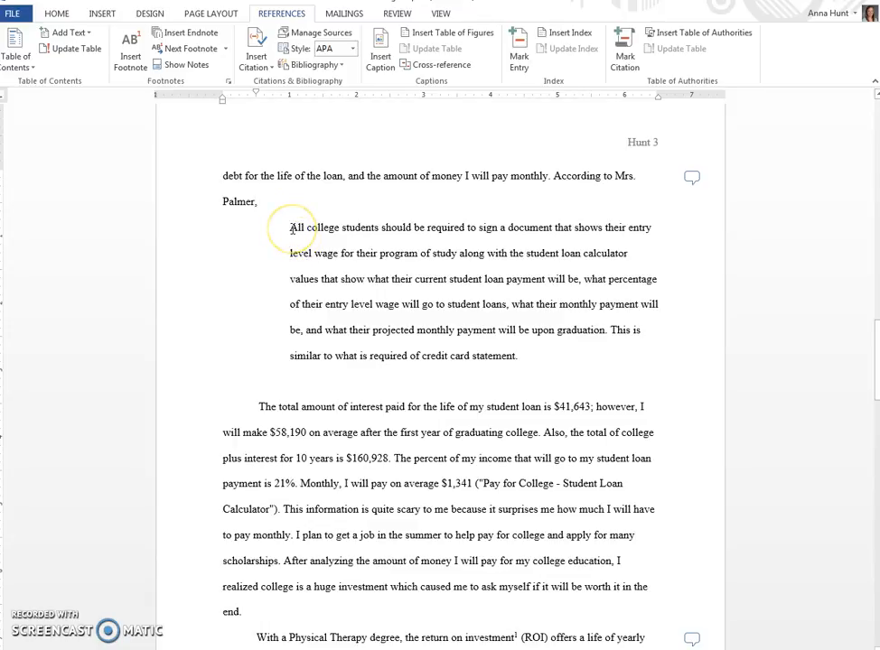
double_click(321, 253)
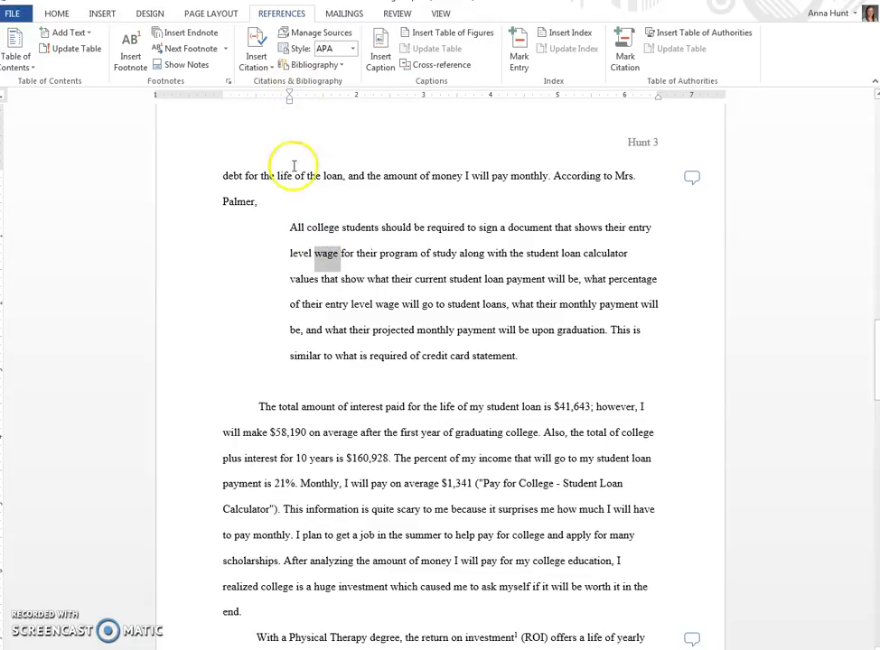
click(291, 227)
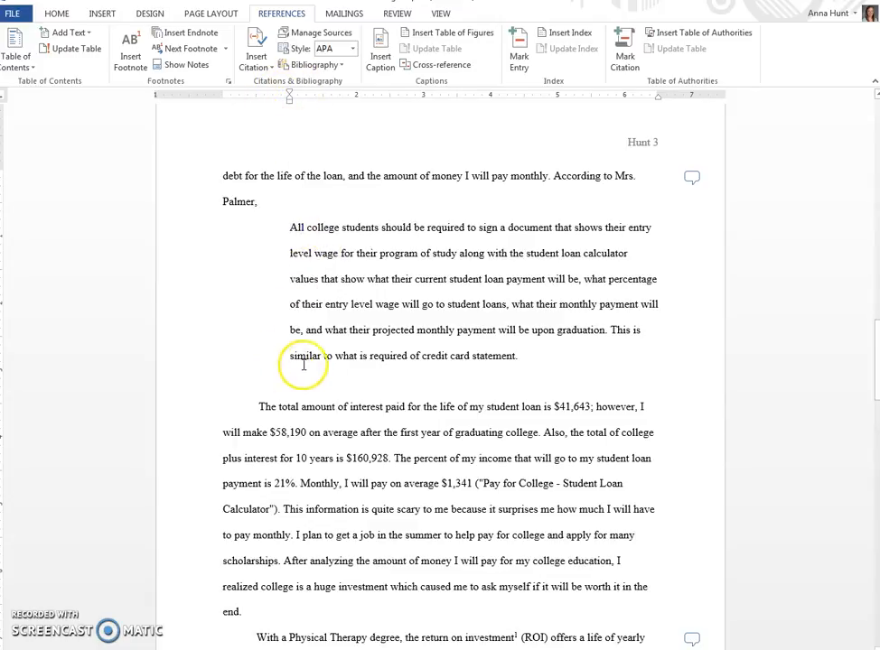
drag(582, 359, 291, 228)
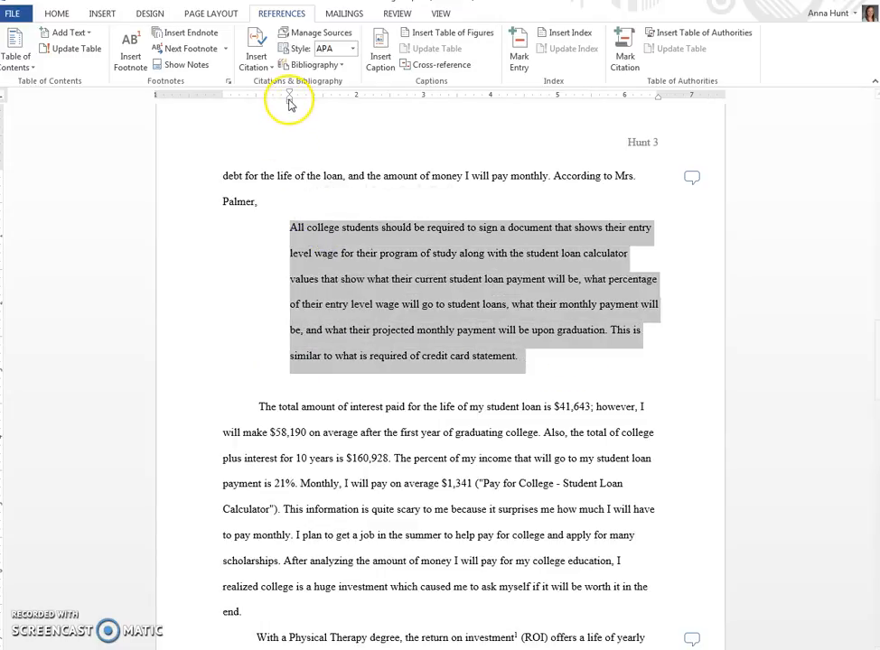
click(532, 357)
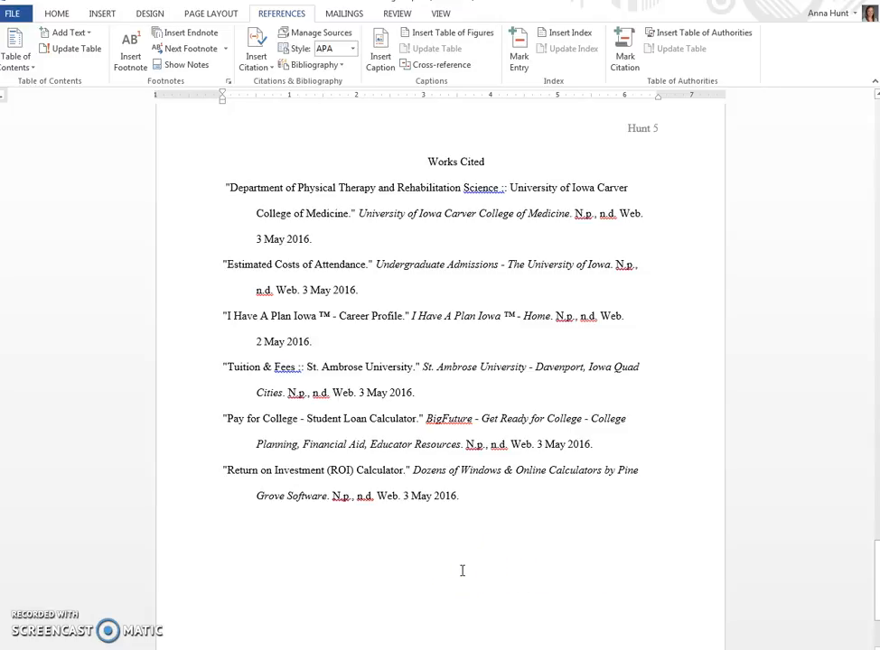
Step: Select all the Works Cited entries and check the special indentation choices in their paragraph settings
drag(475, 497, 223, 184)
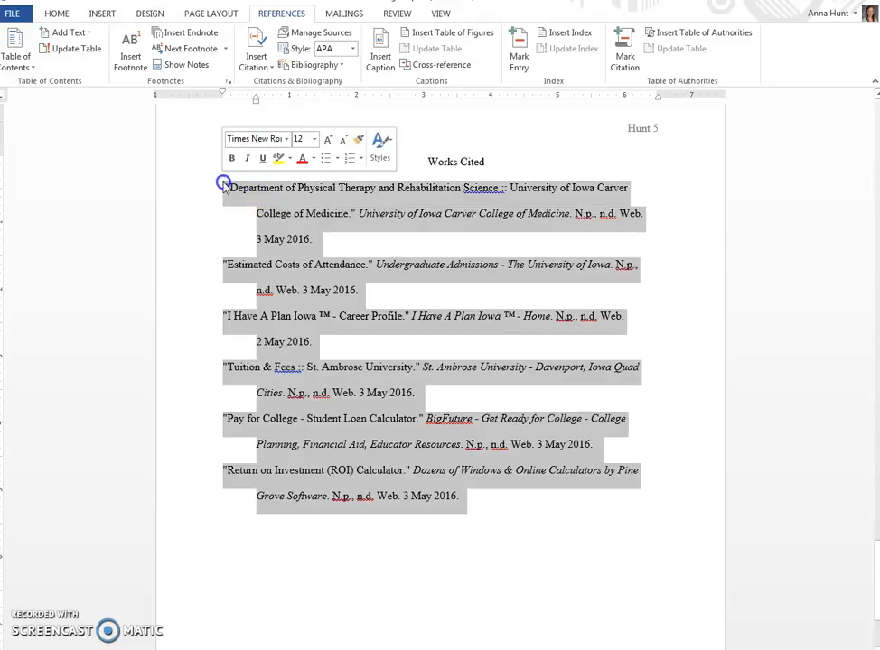
click(56, 15)
click(370, 60)
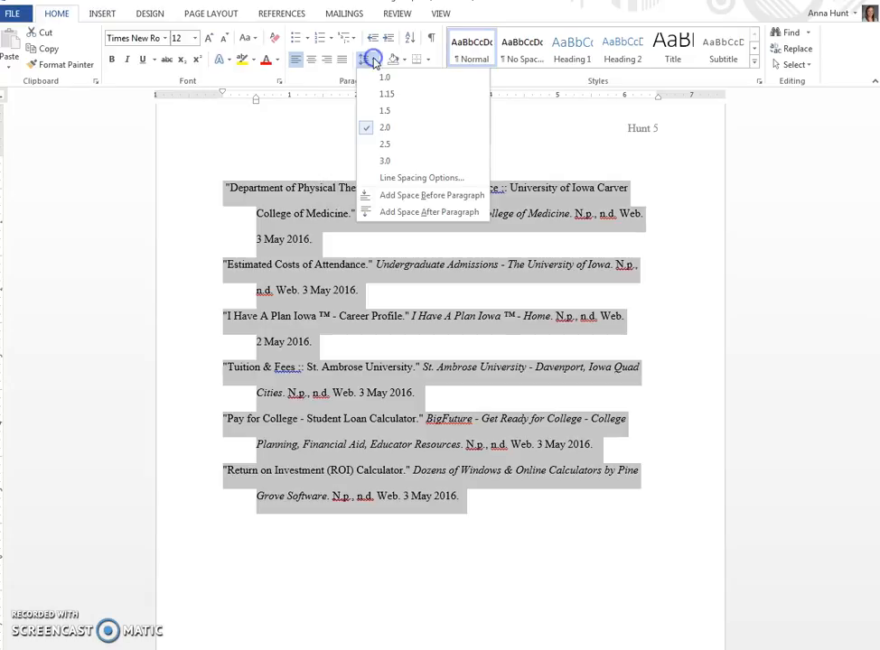
click(459, 178)
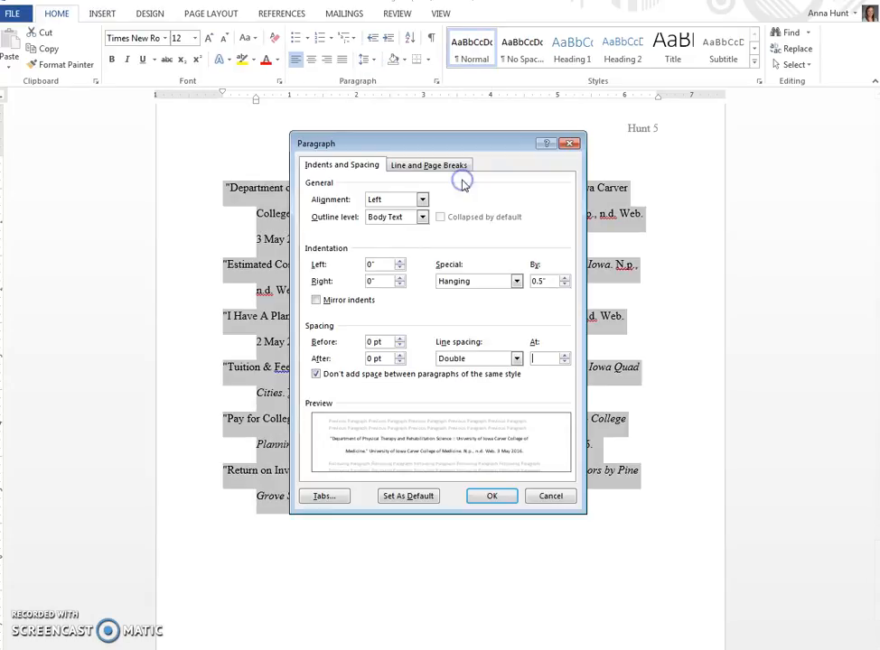
click(518, 282)
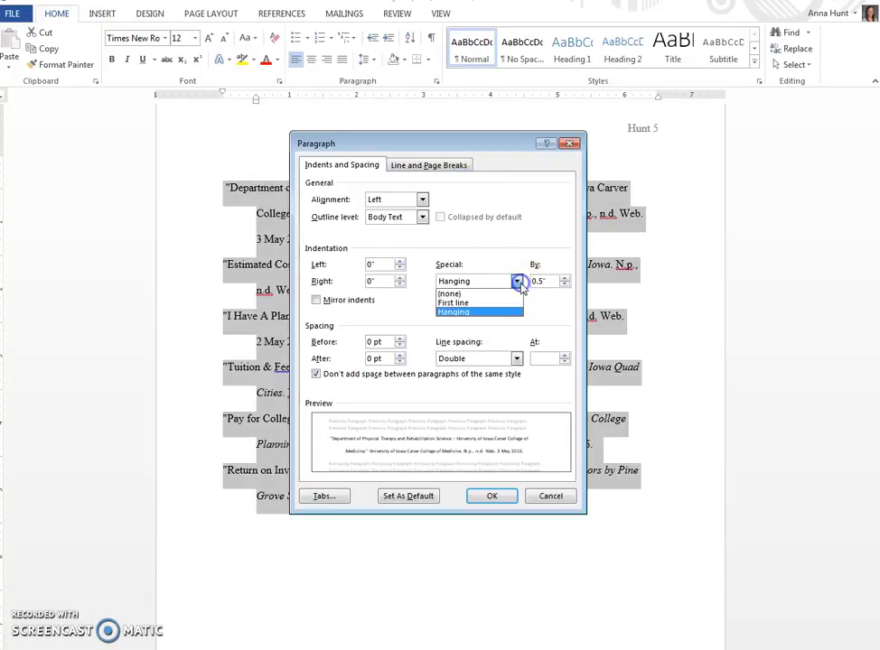